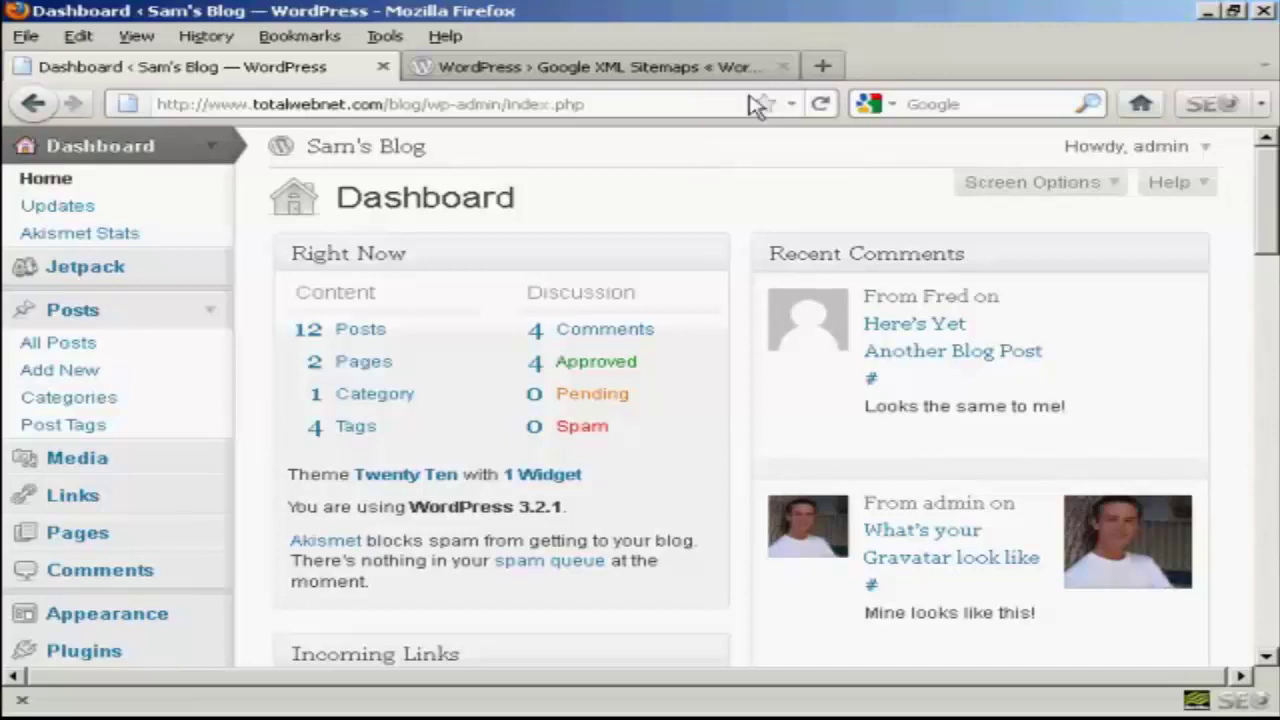
Review the Google XML Sitemaps description and compatibility notes in the plugin directory, and return to the blog dashboard.
left_click(706, 68)
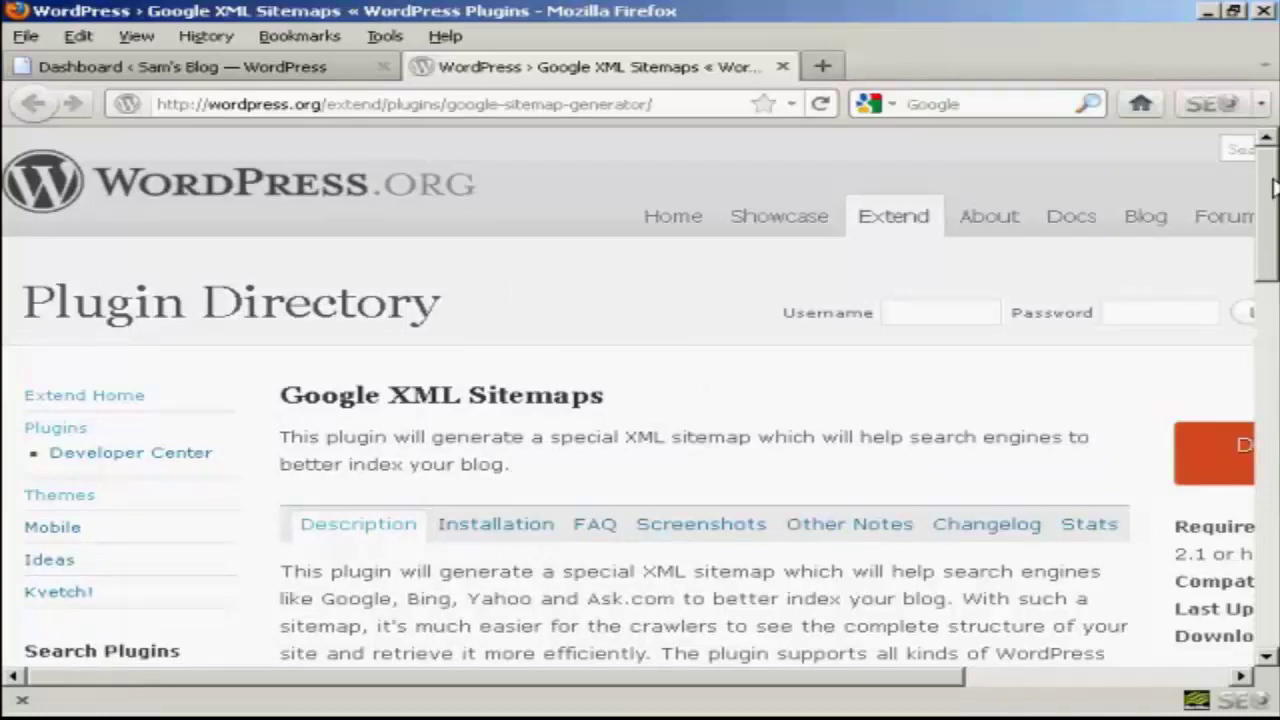
left_click_drag(1273, 188, 1273, 348)
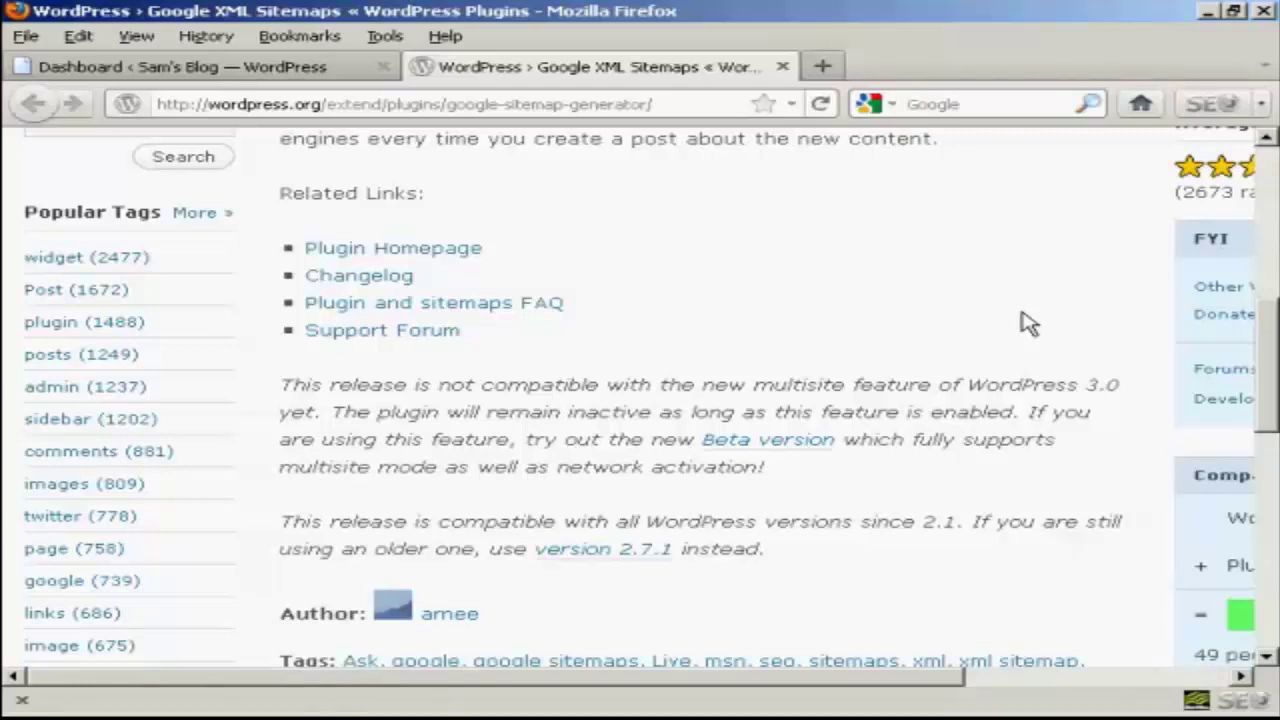
left_click(190, 68)
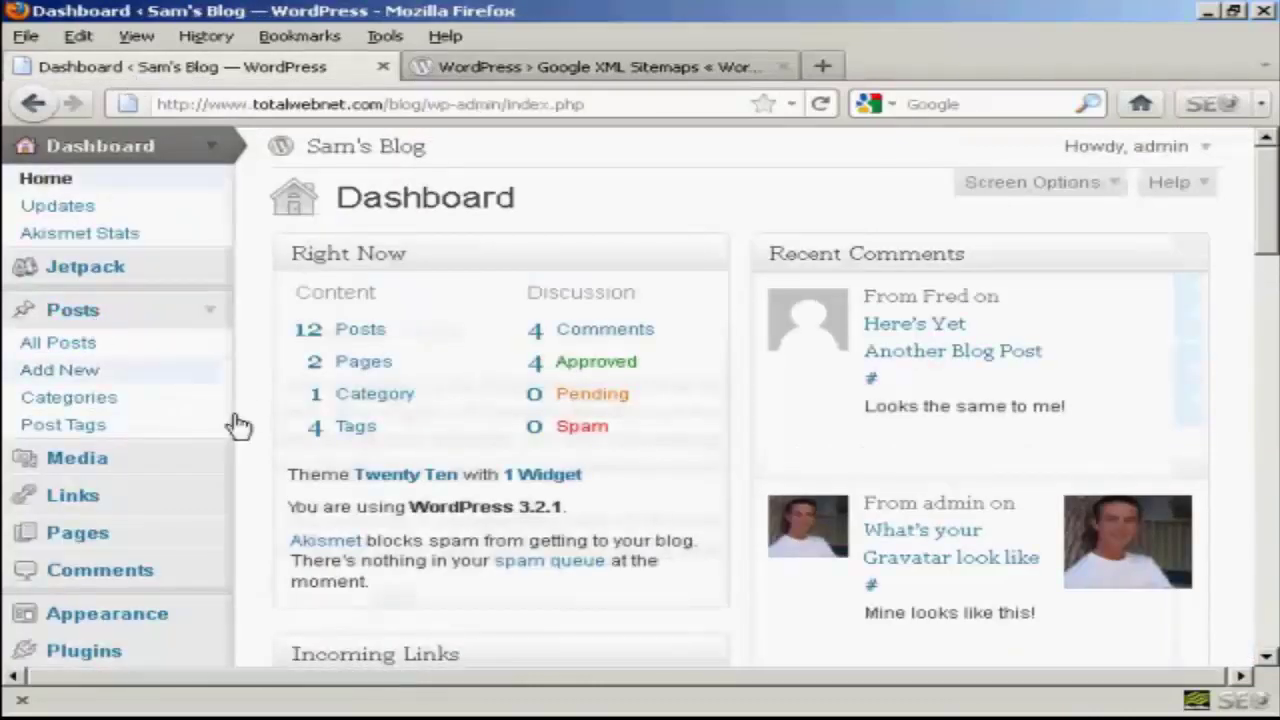
Search for new plugins to install using the term "Google XML Sitemaps".
left_click(100, 652)
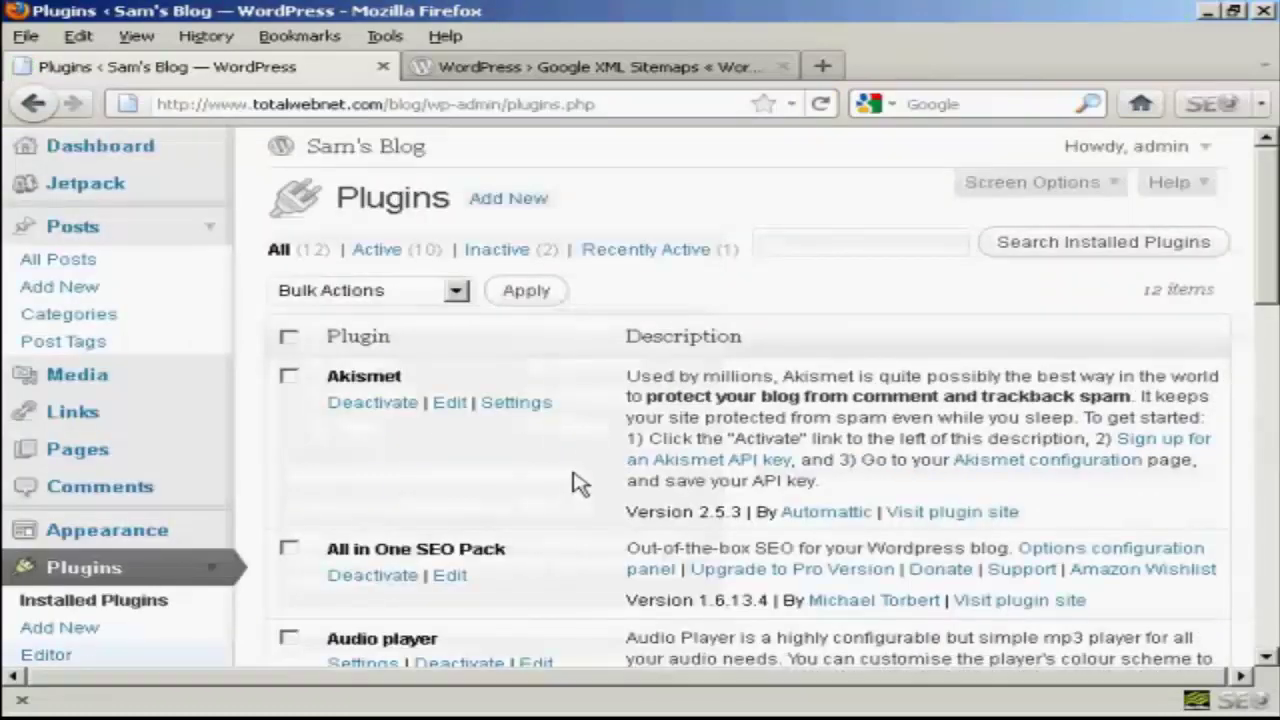
left_click(519, 210)
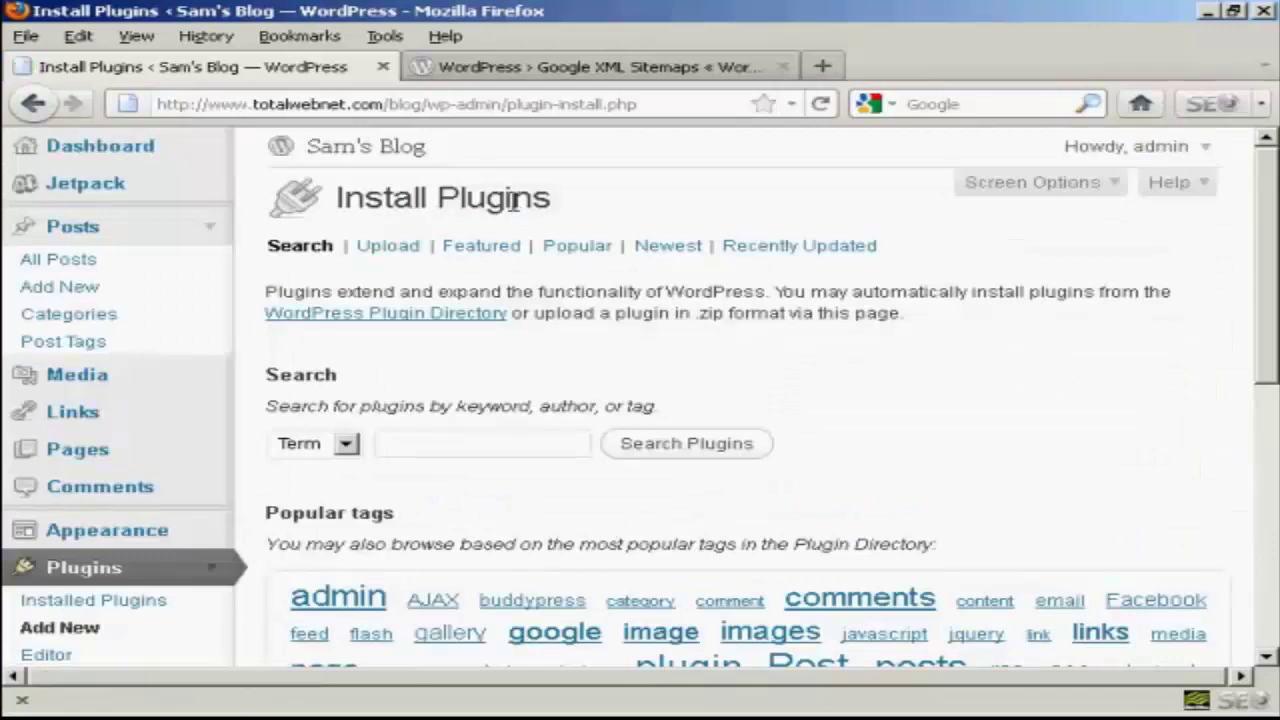
left_click(393, 443)
type("Google")
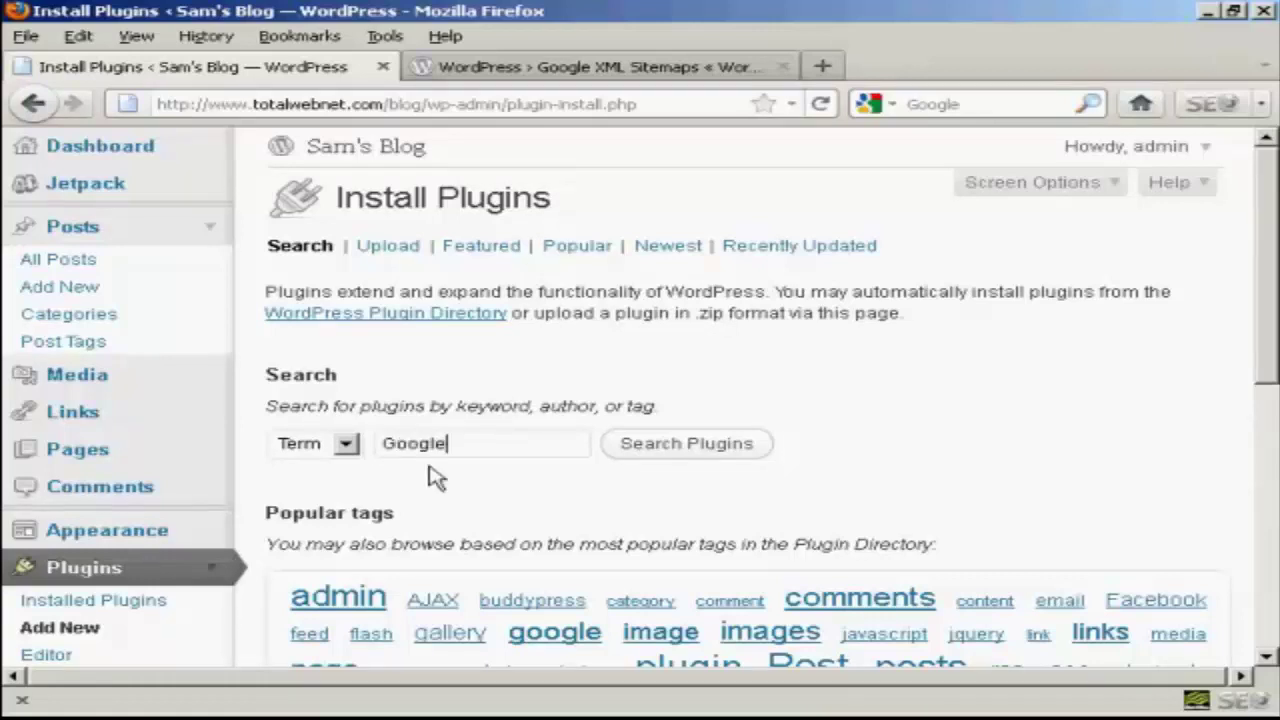
type(" XML Site")
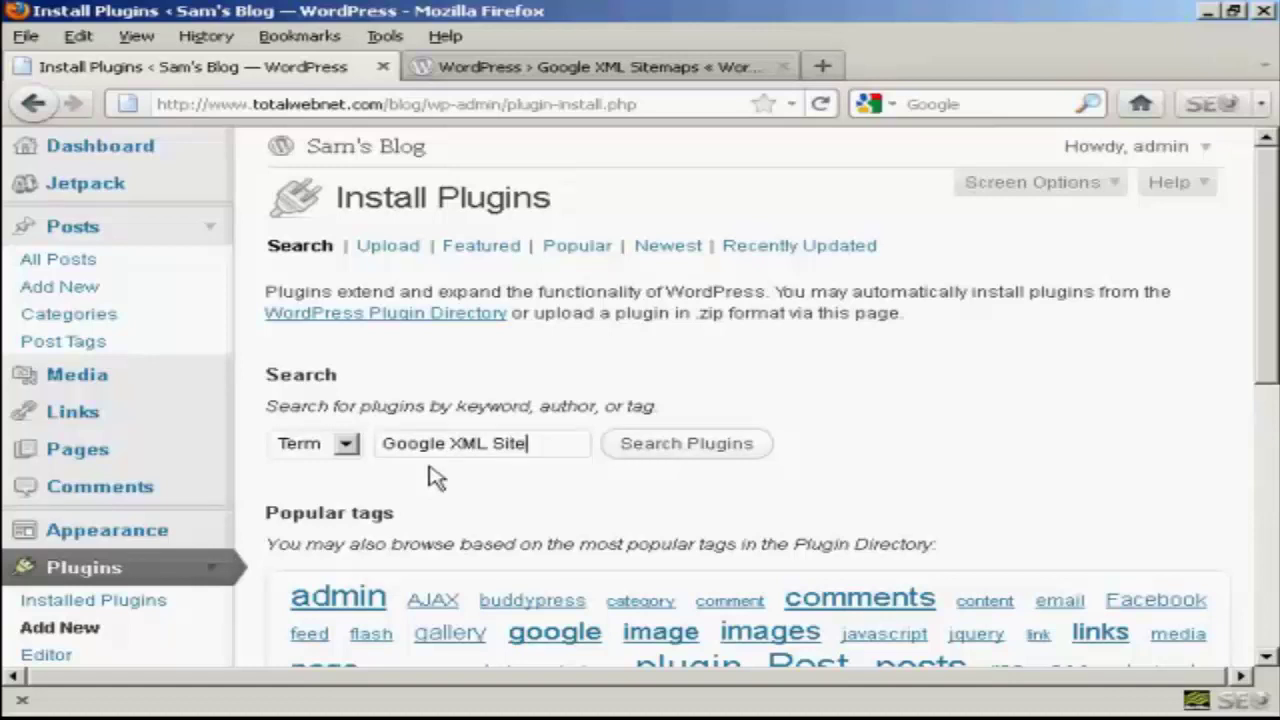
type("maps")
left_click(704, 460)
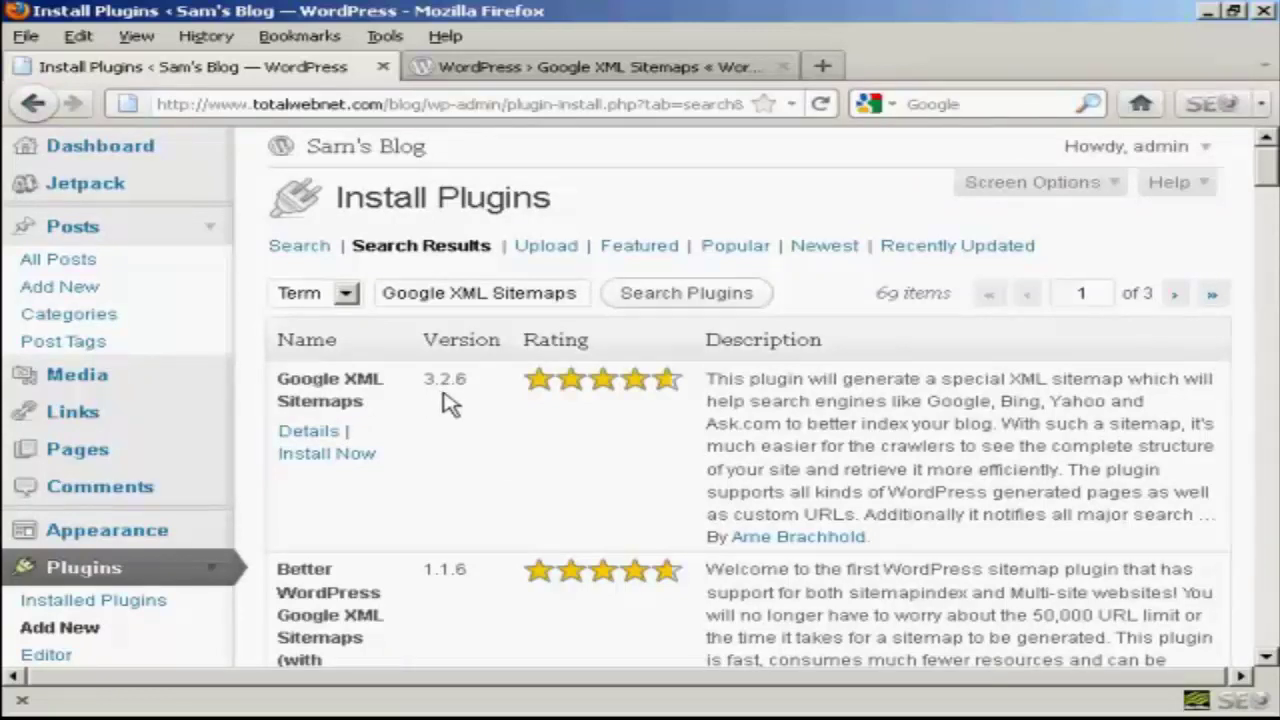
Install the Google XML Sitemaps plugin version 3.2.6 and activate it.
left_click(335, 455)
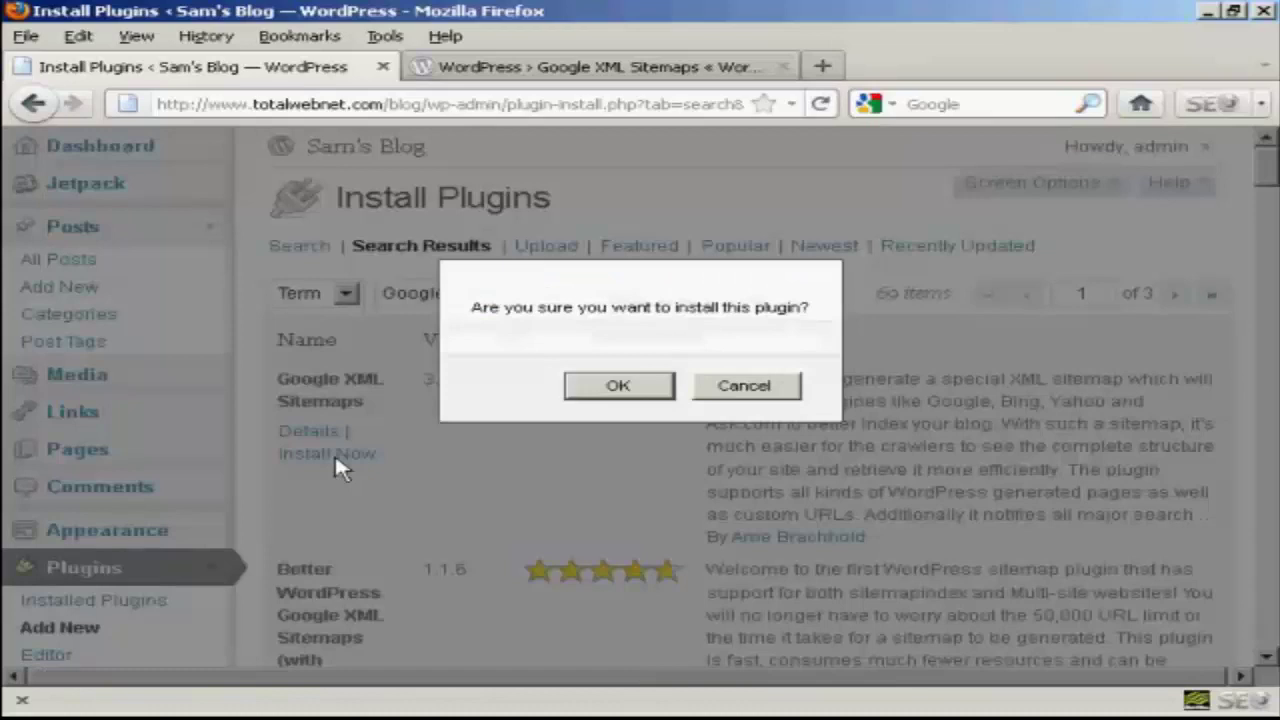
left_click(612, 392)
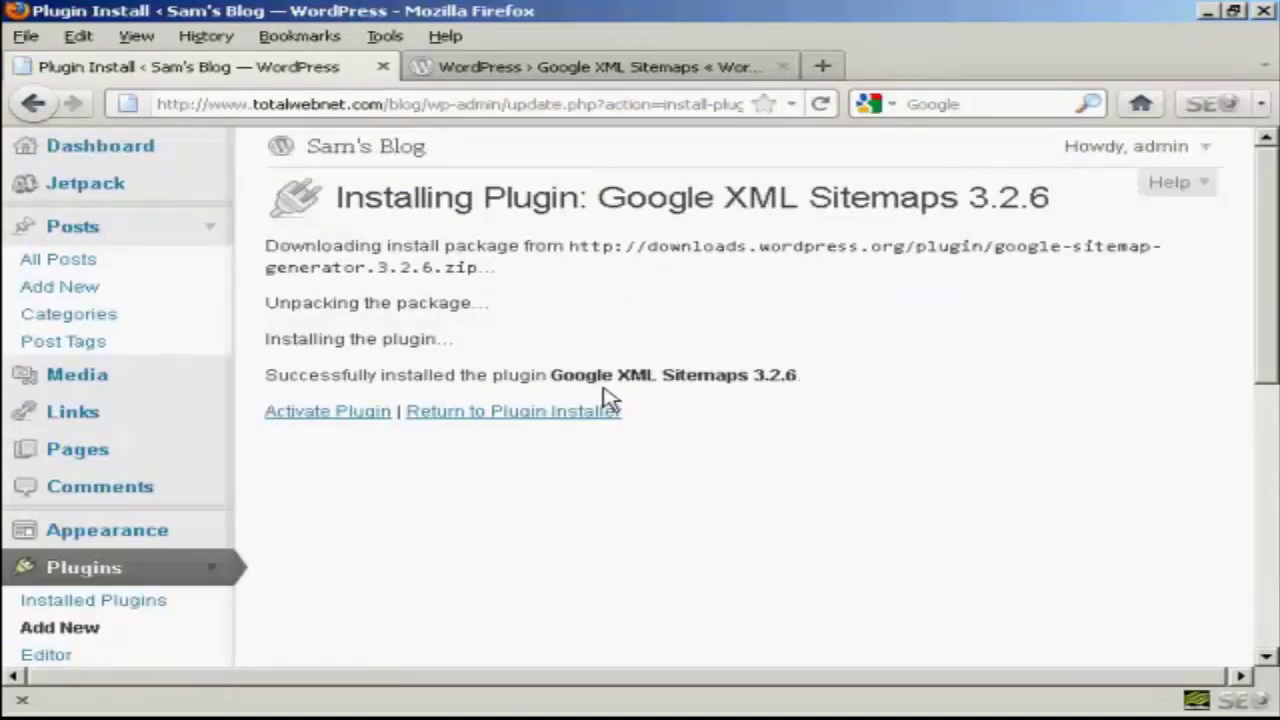
left_click(355, 413)
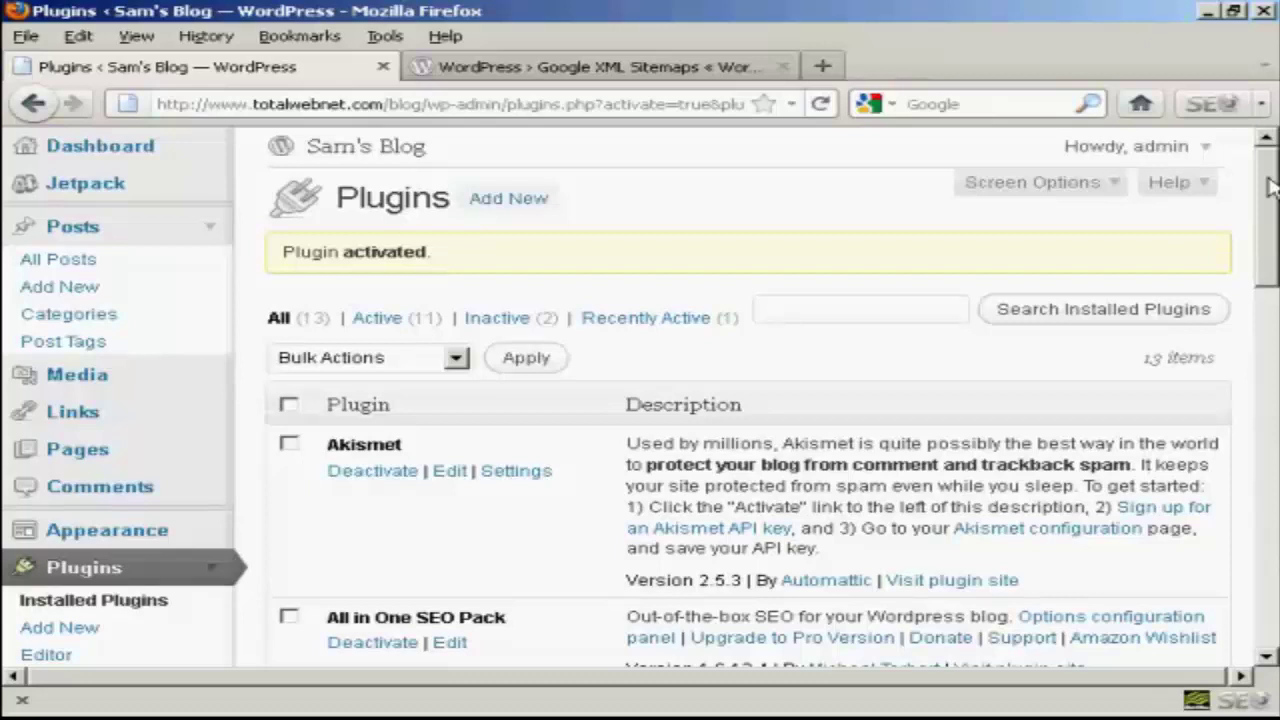
Open the settings of the Google XML Sitemaps plugin from the installed plugins list.
left_click_drag(1267, 186, 1270, 385)
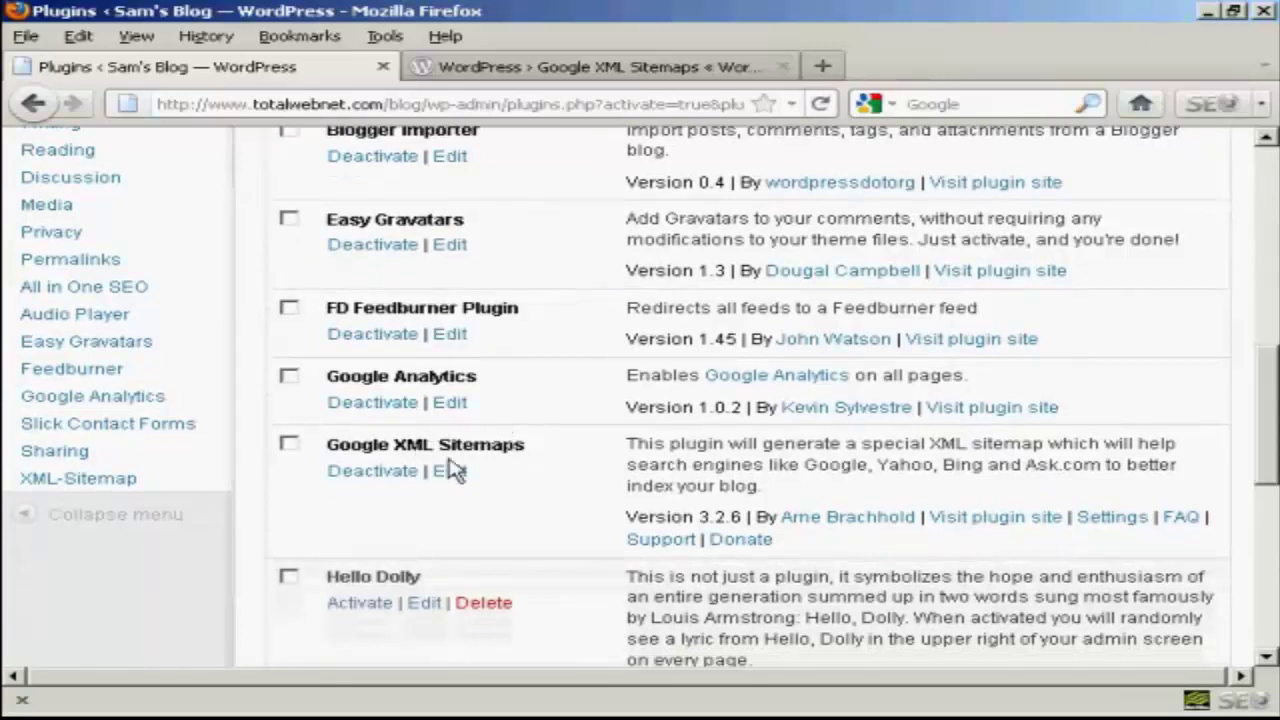
left_click(1114, 520)
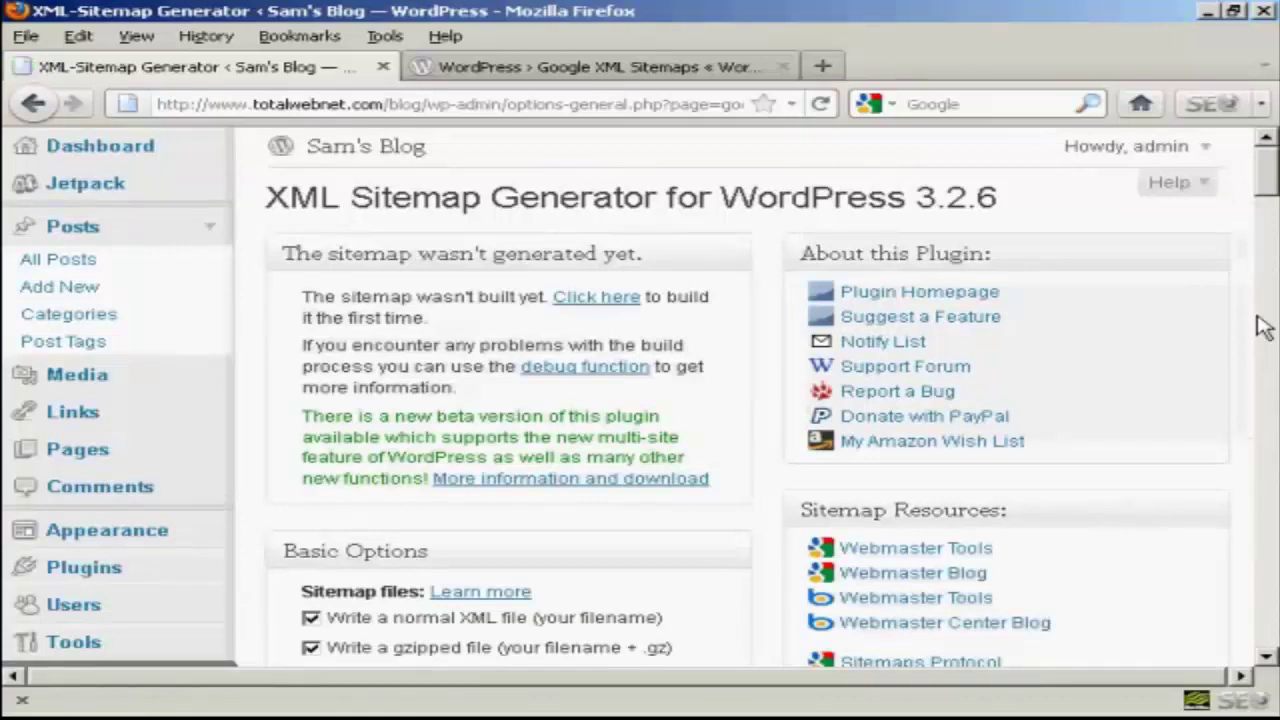
Examine the sitemap's basic and advanced options, additional pages, post priority and sitemap file location settings.
left_click_drag(1267, 177, 1268, 216)
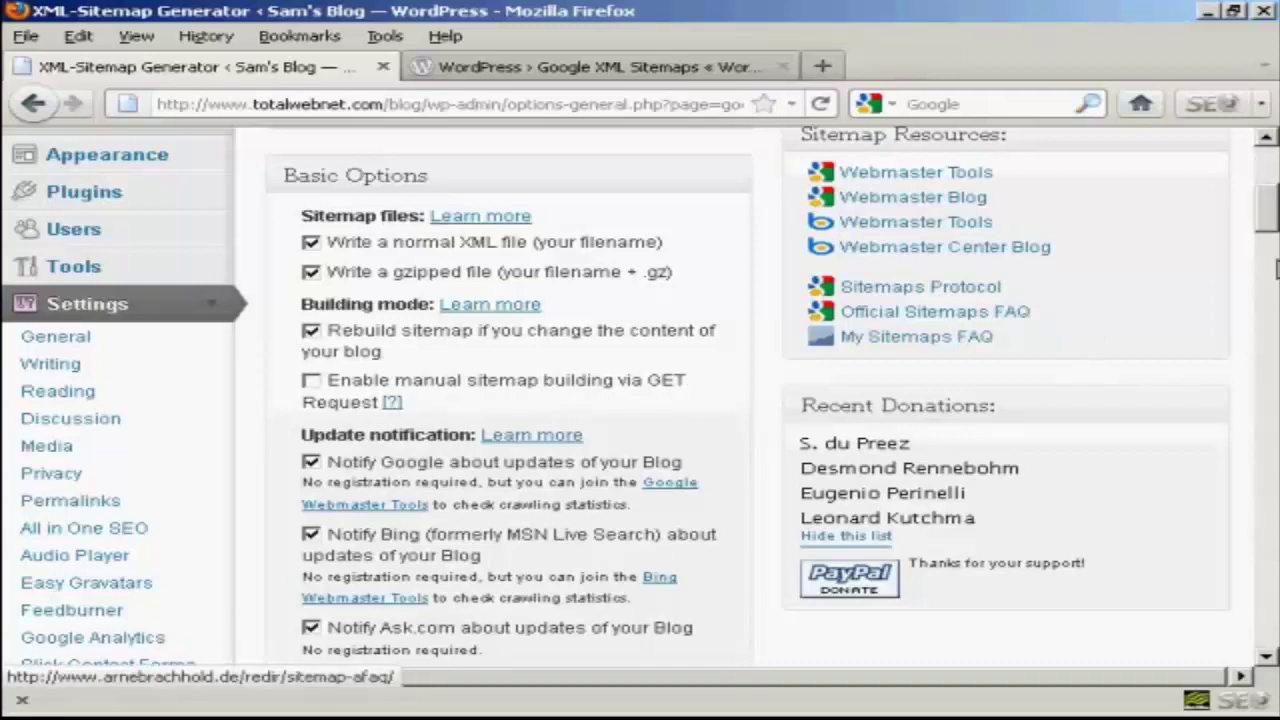
scroll(1266, 205, "down", 4)
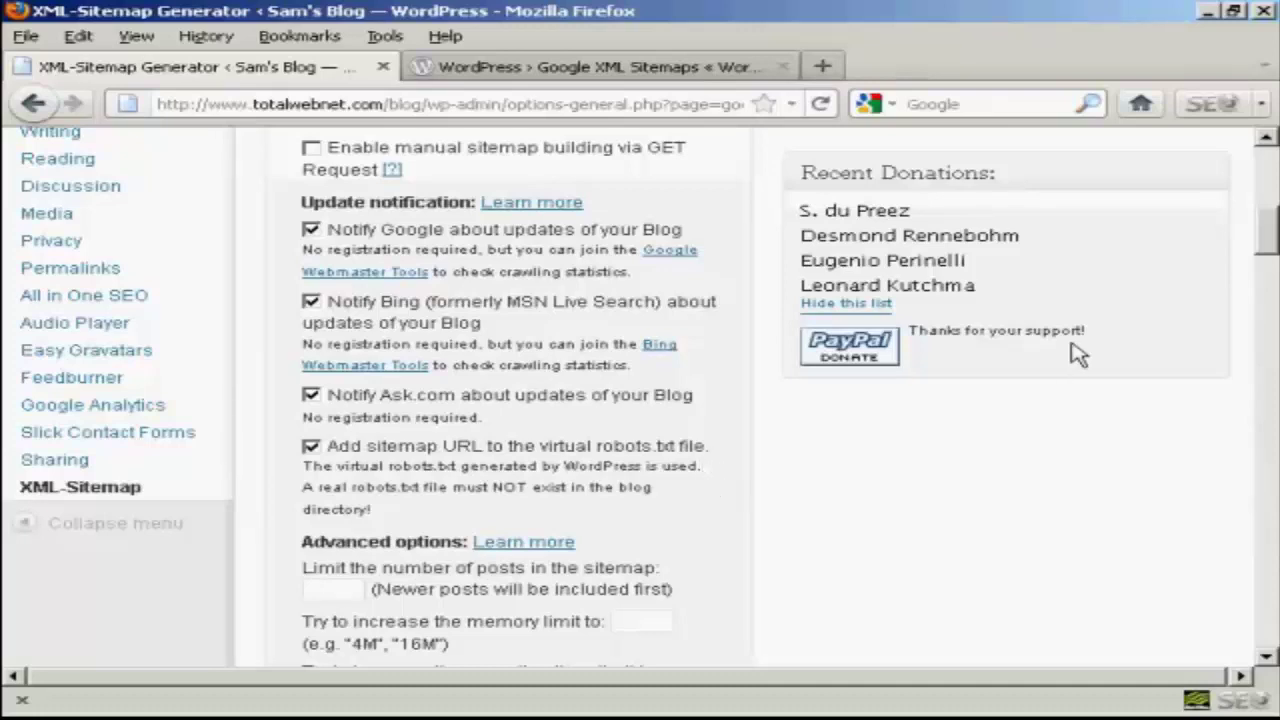
scroll(1266, 229, "down", 6)
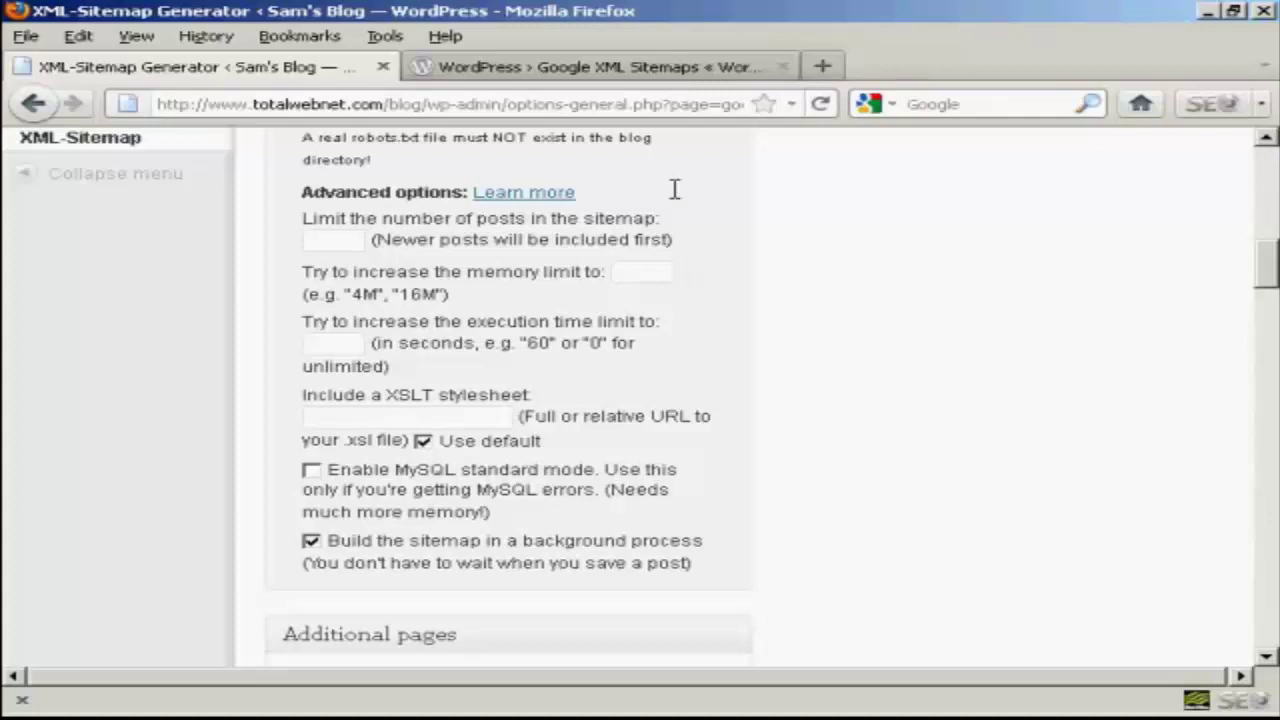
left_click(327, 240)
scroll(697, 292, "down", 5)
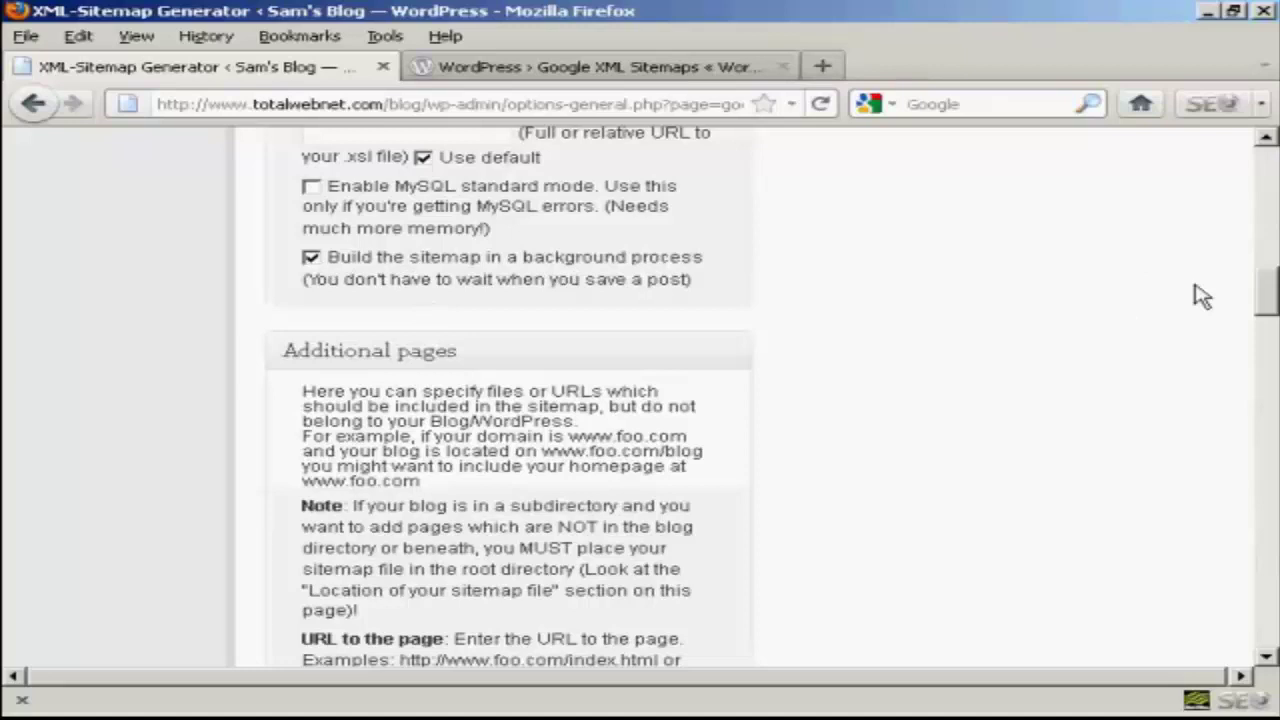
left_click_drag(1268, 287, 1272, 308)
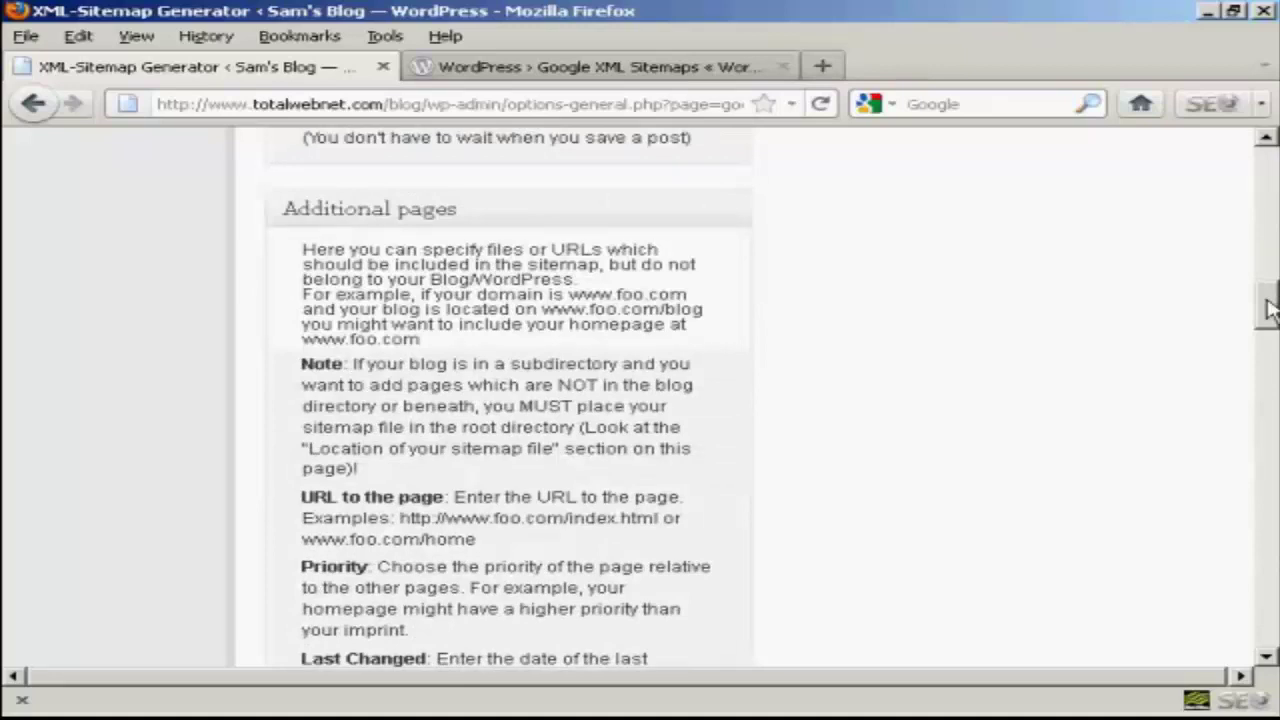
left_click_drag(1270, 308, 1268, 368)
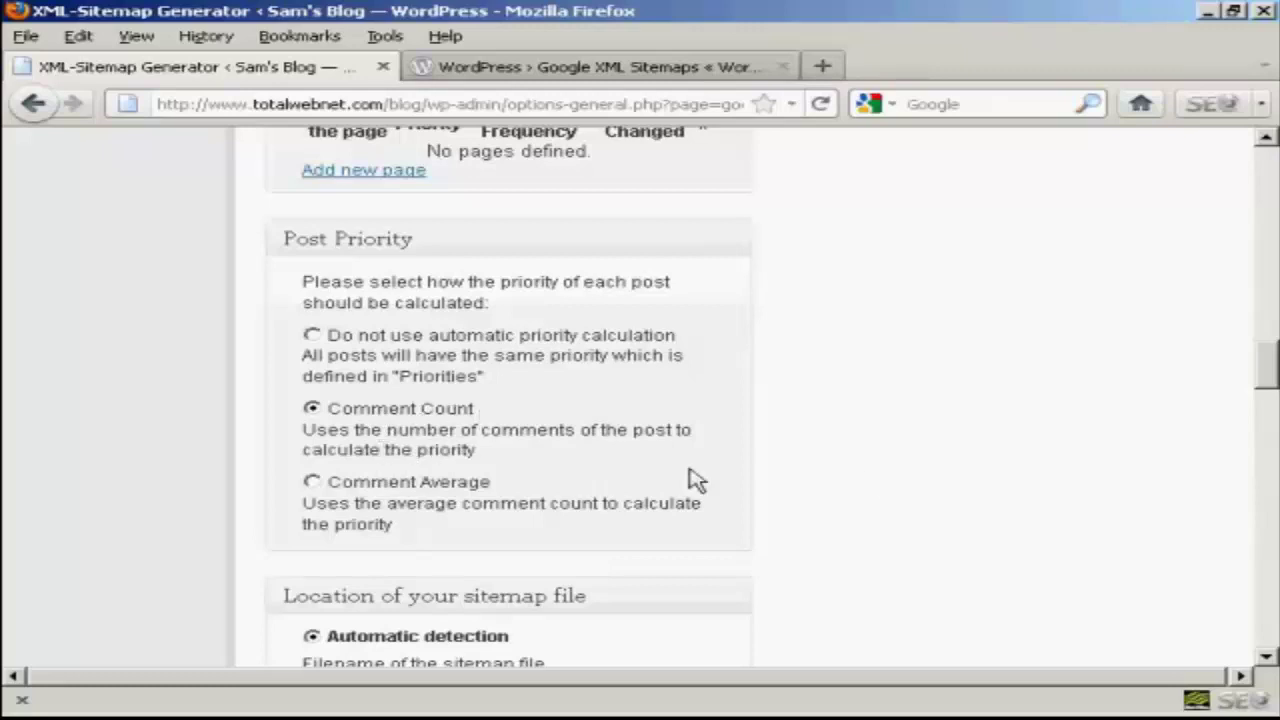
left_click_drag(1268, 368, 1272, 398)
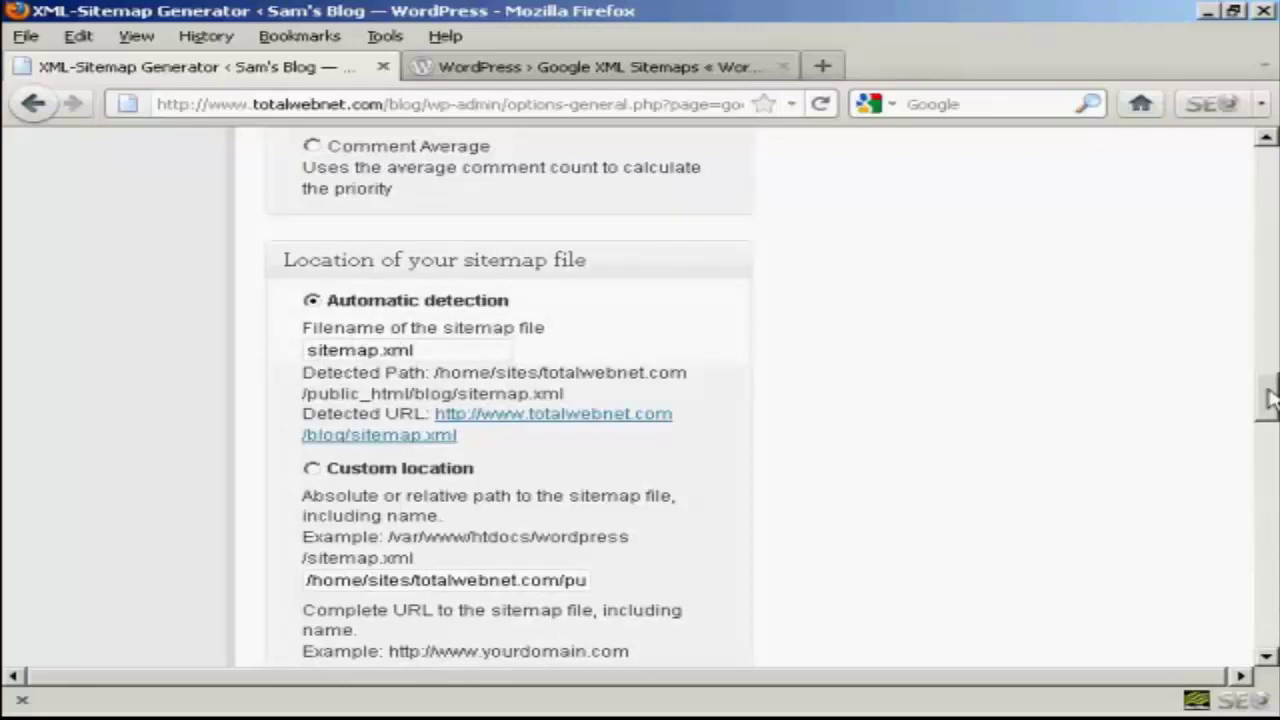
Include categories in the sitemap's WordPress standard content.
left_click_drag(1270, 398, 1270, 458)
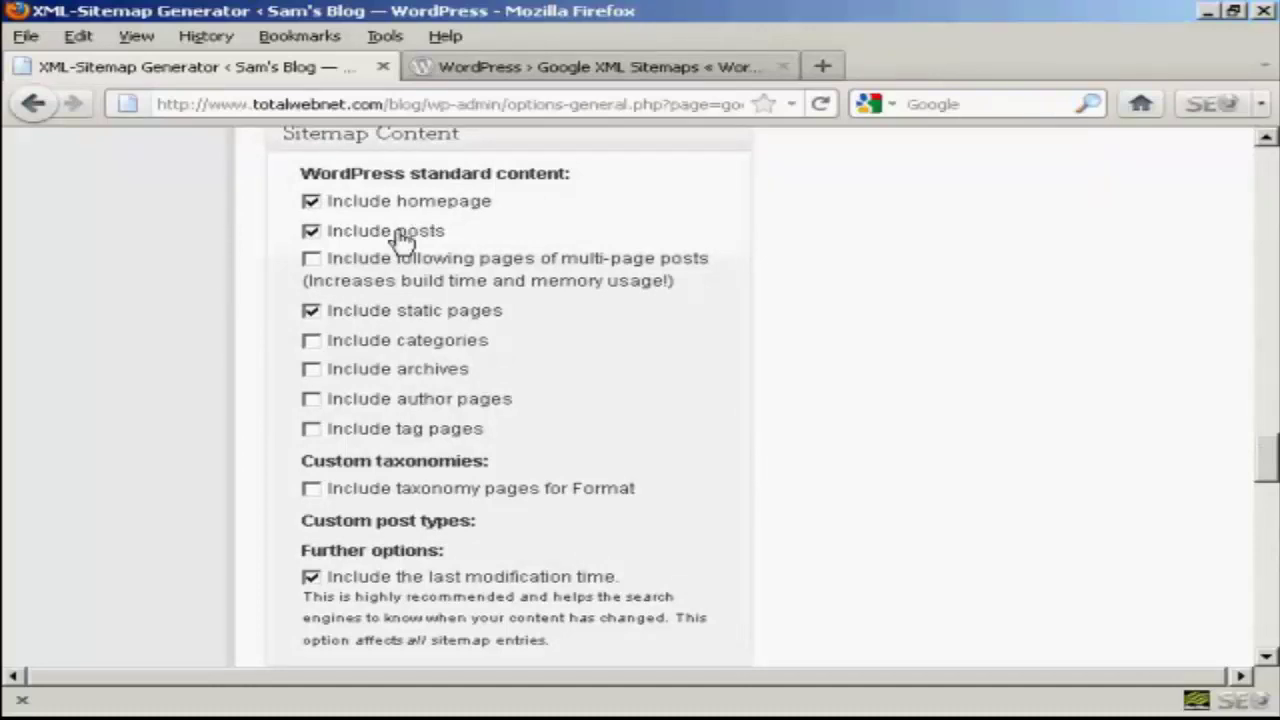
left_click(314, 342)
Set the sitemap change frequency to Weekly for posts and Monthly for categories.
left_click_drag(1267, 470, 1267, 498)
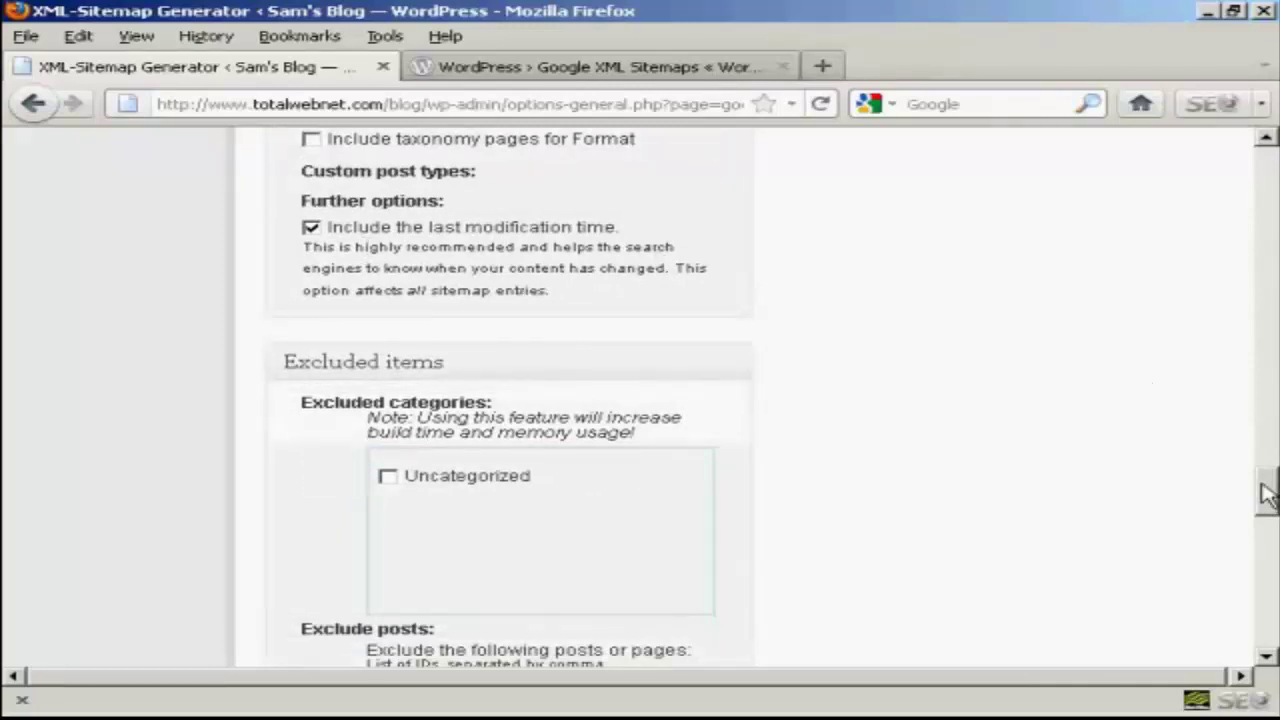
left_click_drag(1267, 494, 1267, 508)
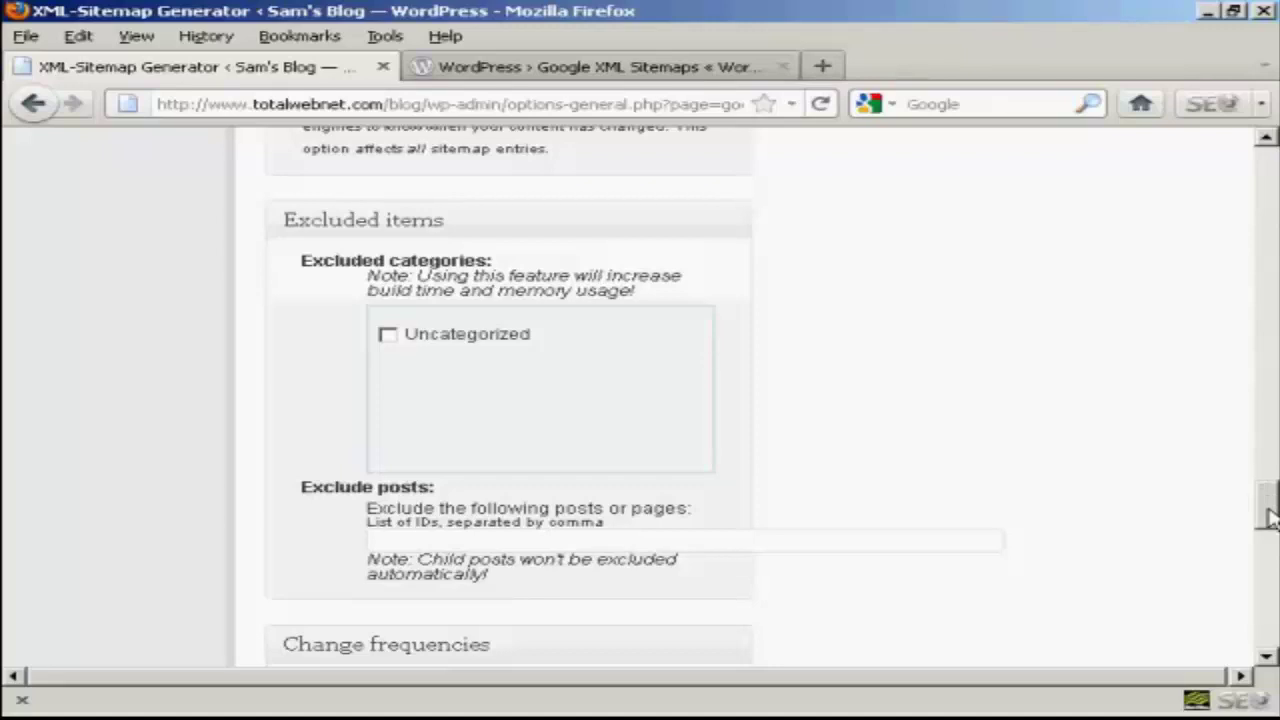
left_click_drag(1268, 517, 1268, 556)
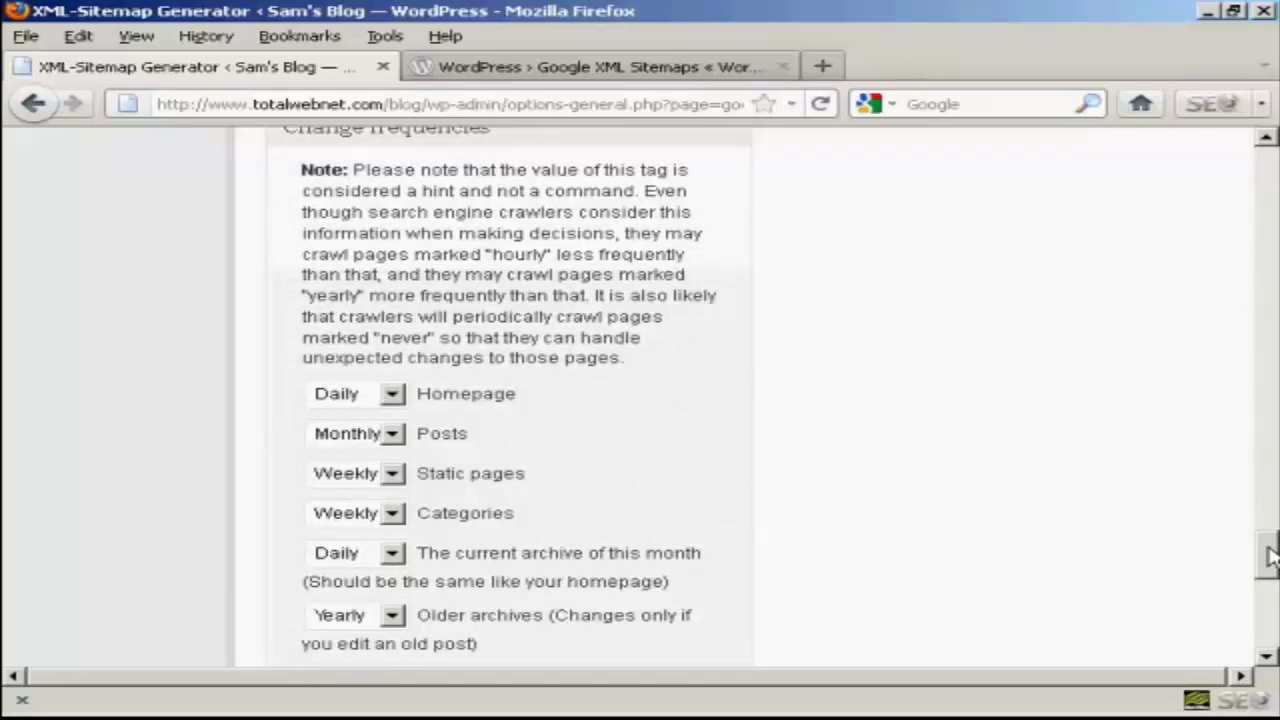
left_click_drag(1268, 558, 1268, 566)
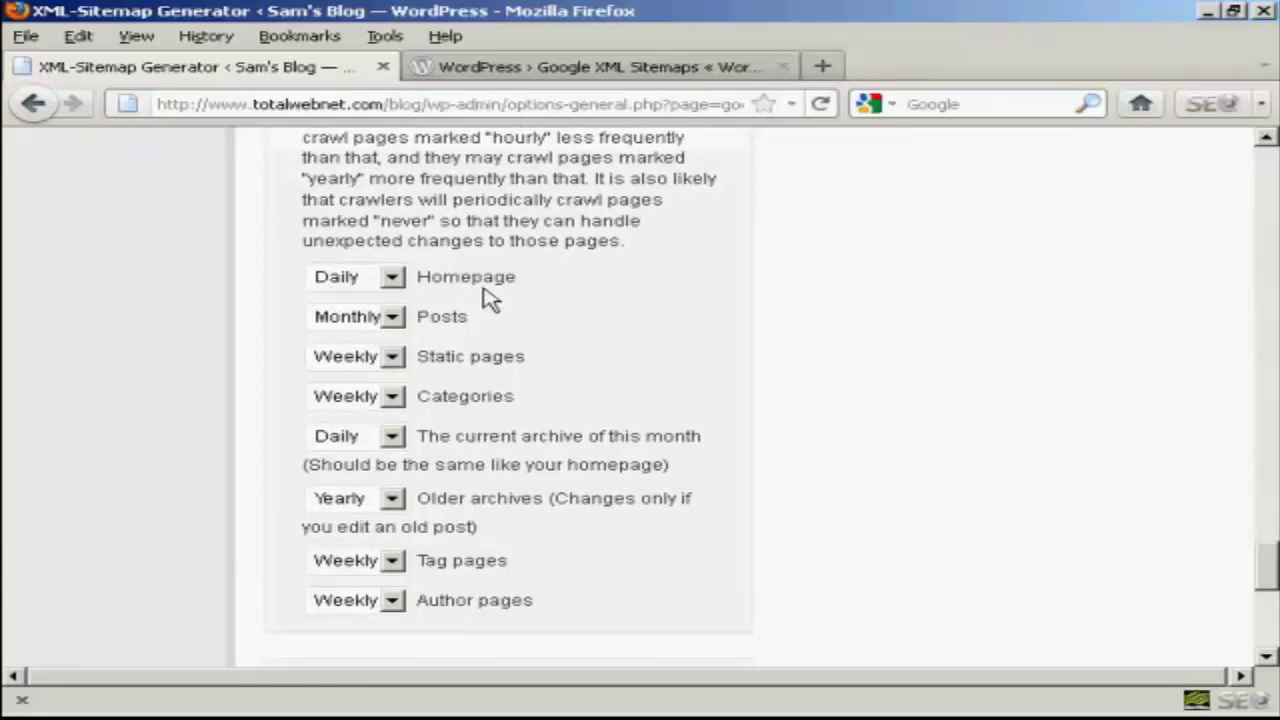
left_click(392, 317)
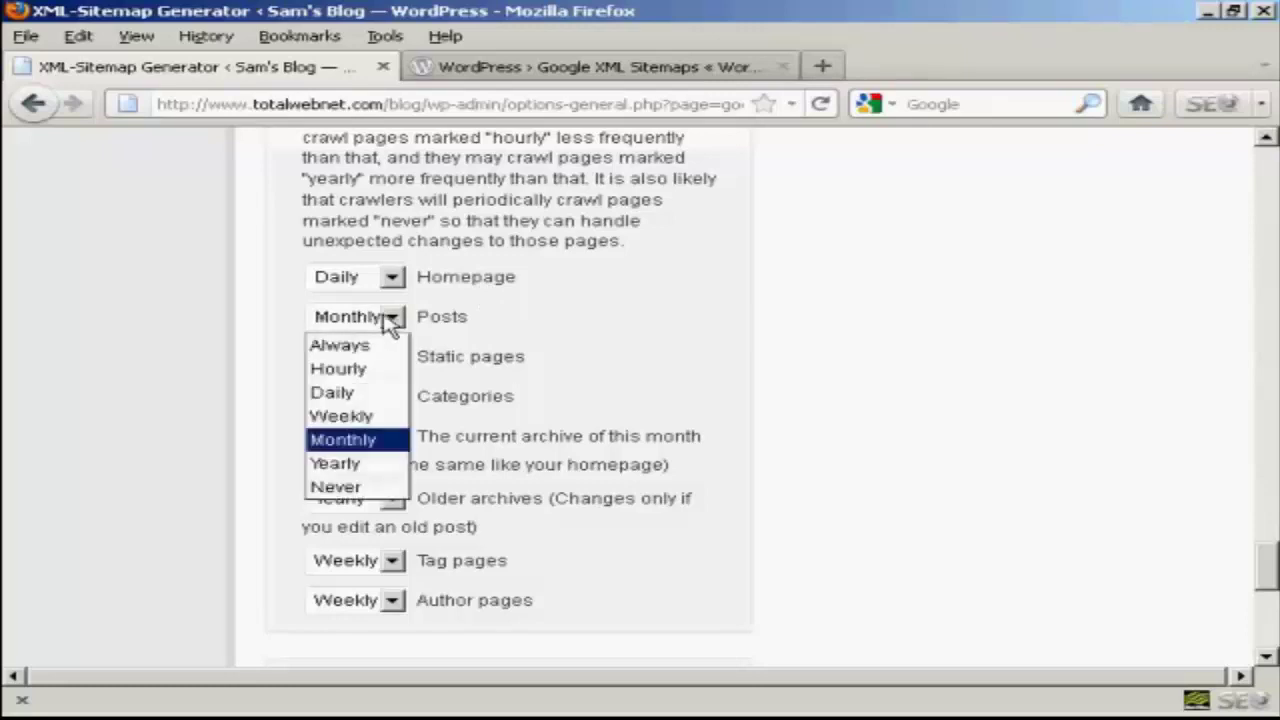
left_click(362, 420)
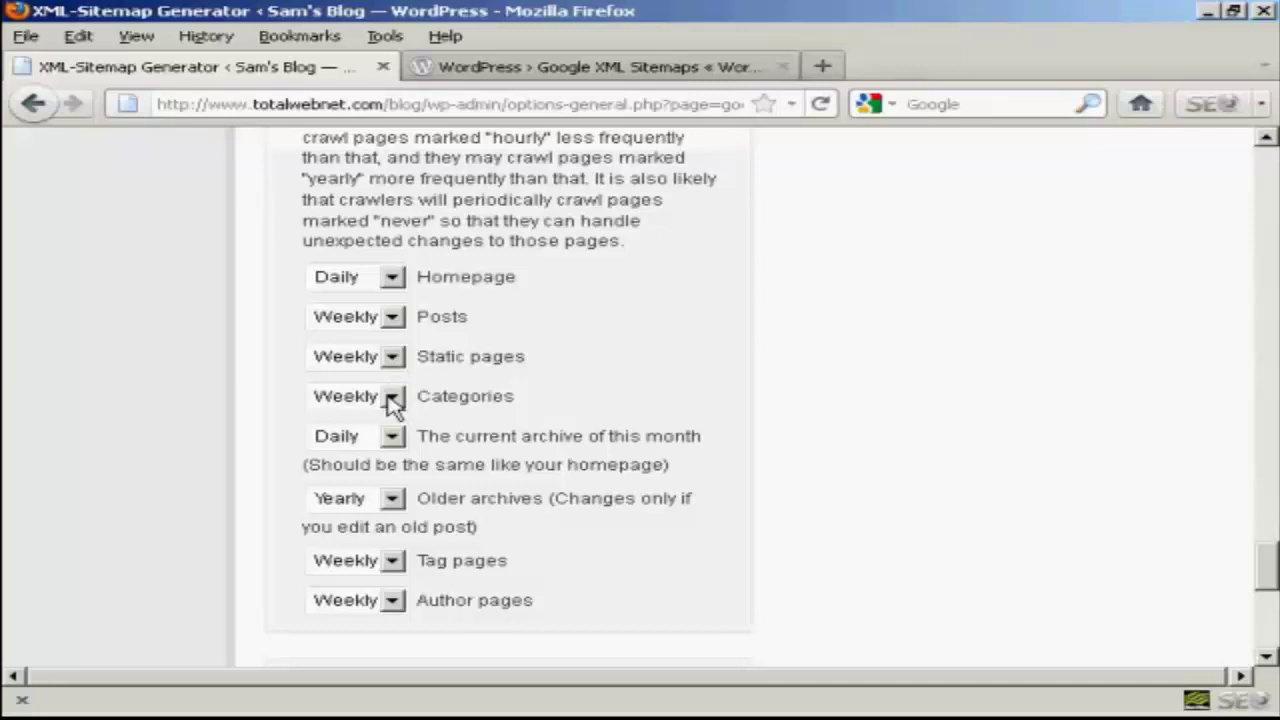
left_click(392, 400)
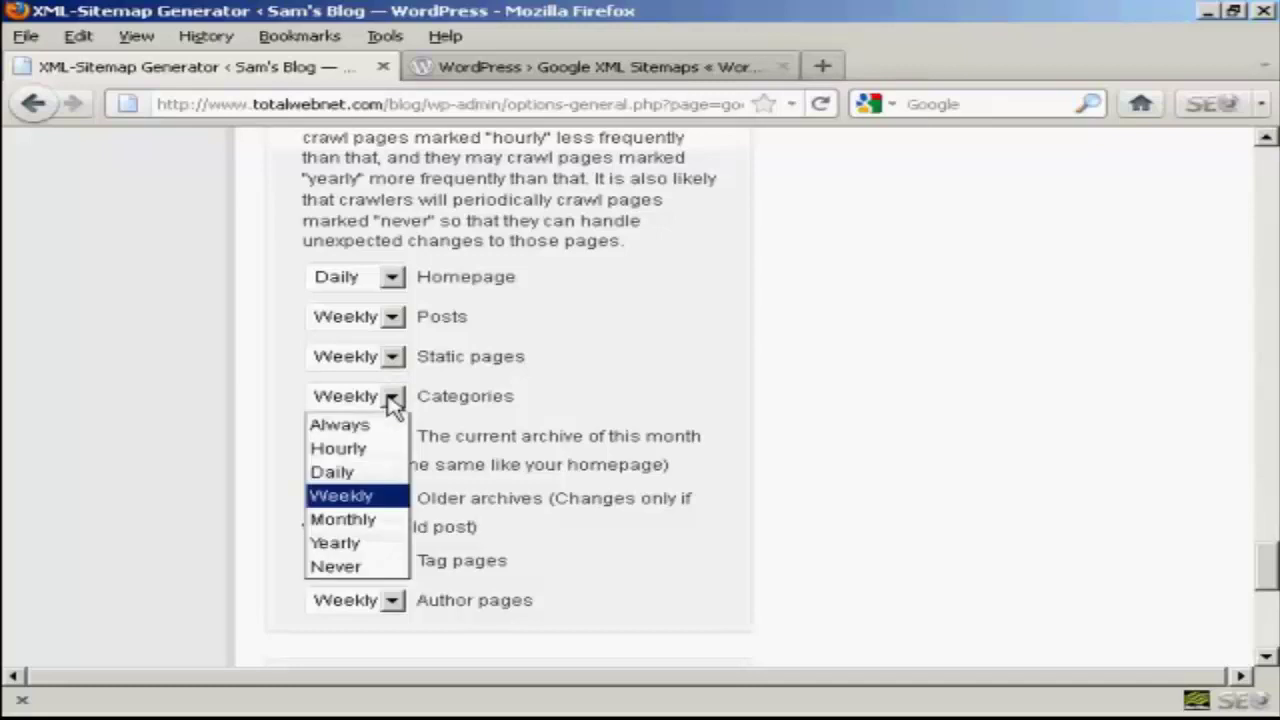
left_click(365, 530)
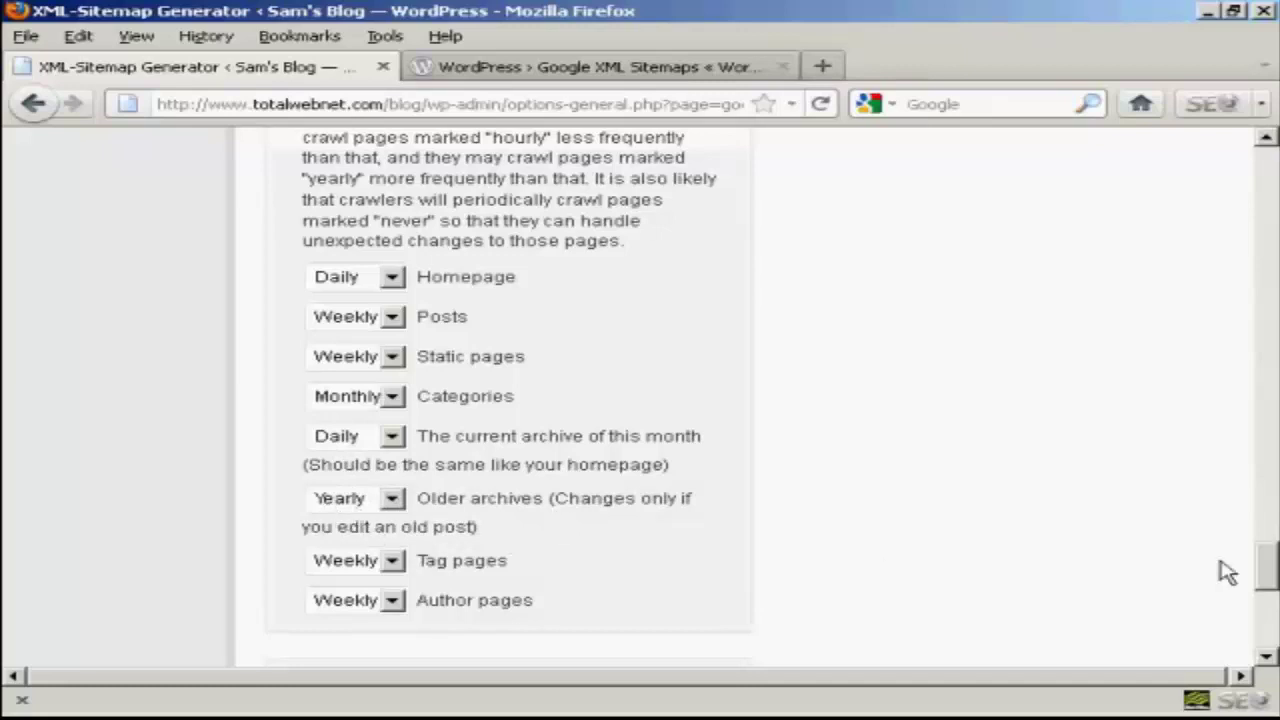
Save the updated sitemap options and build the sitemap for the first time.
left_click_drag(1268, 570, 1268, 615)
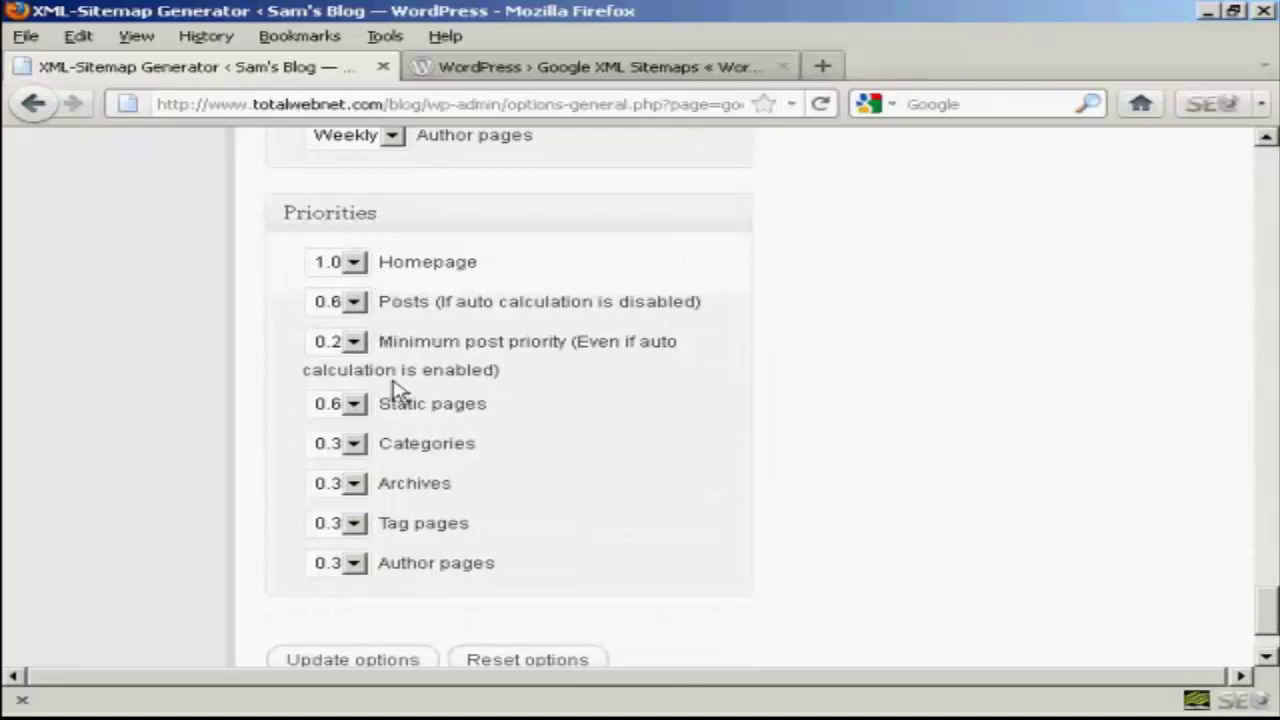
left_click(362, 662)
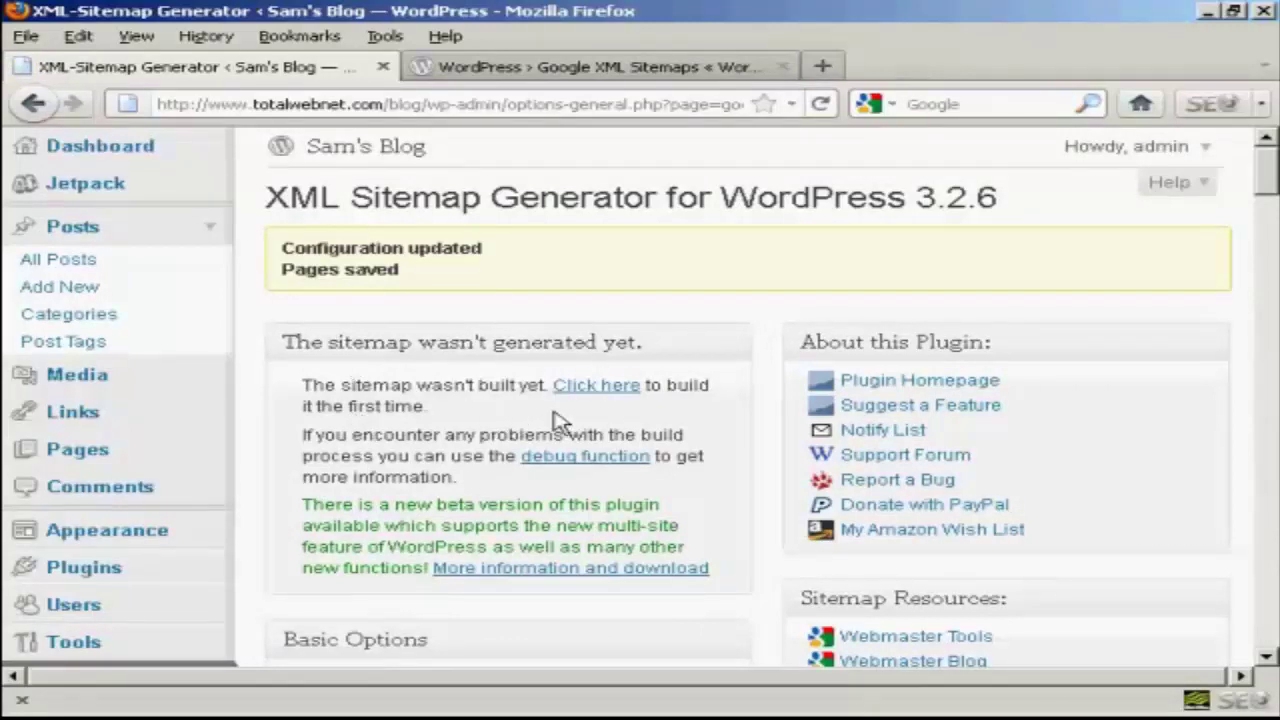
left_click(605, 388)
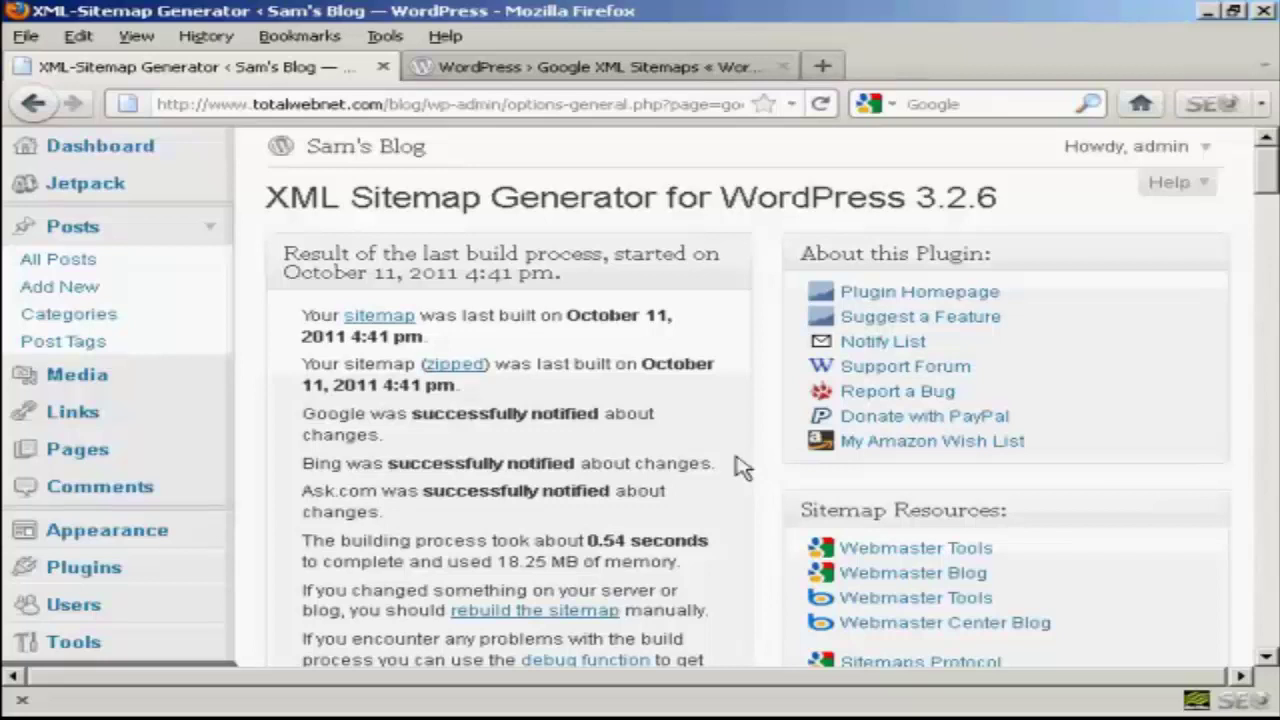
Review the sitemap build results and the basic options below them.
scroll(740, 468, "down", 5)
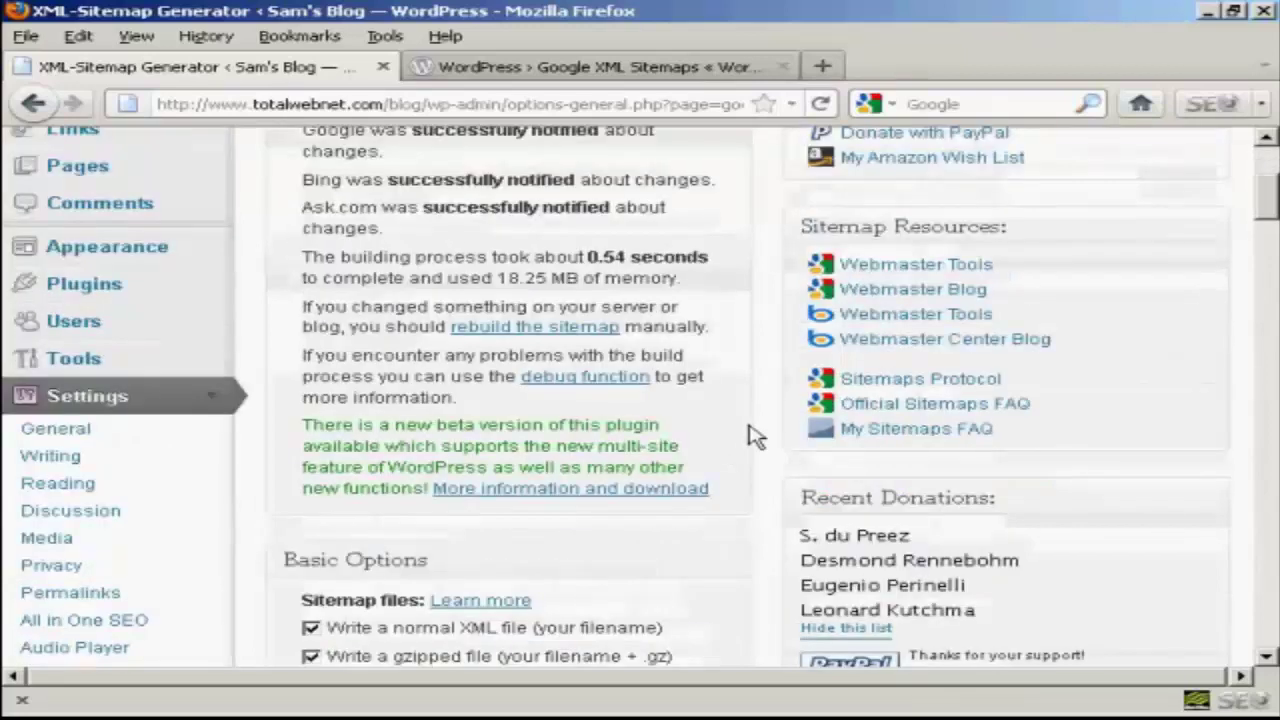
scroll(755, 437, "down", 3)
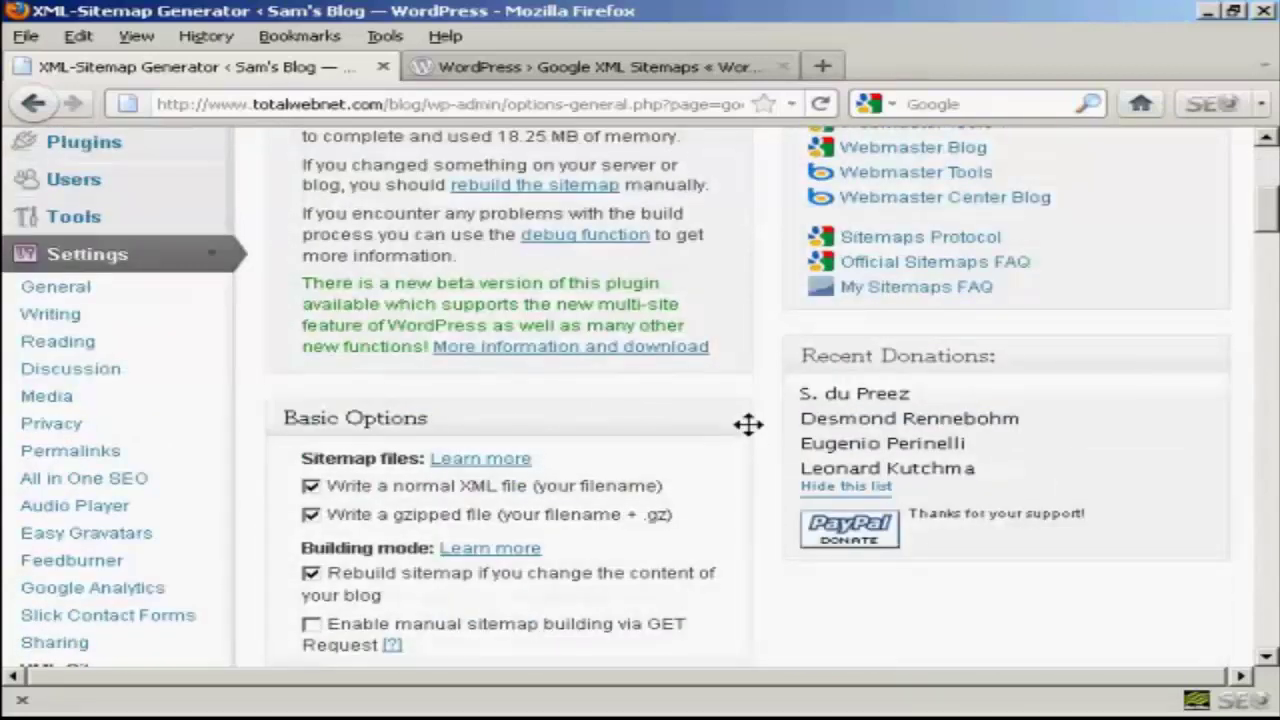
scroll(755, 437, "down", 3)
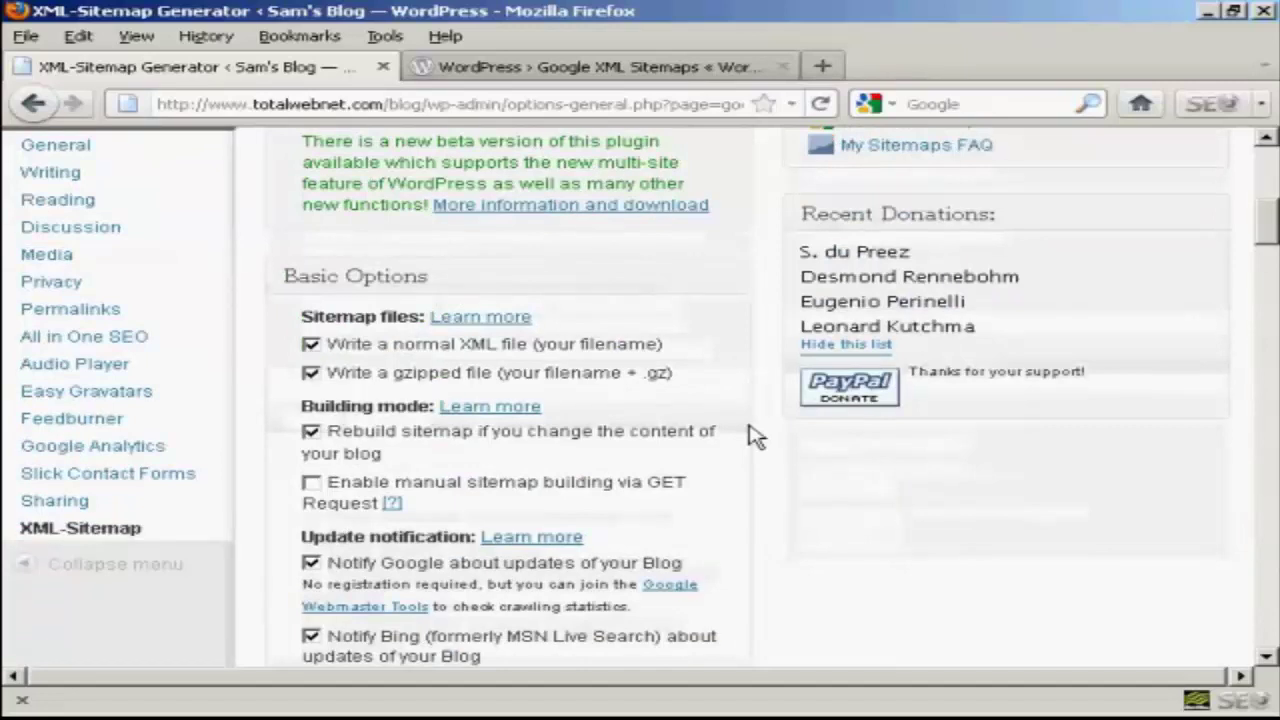